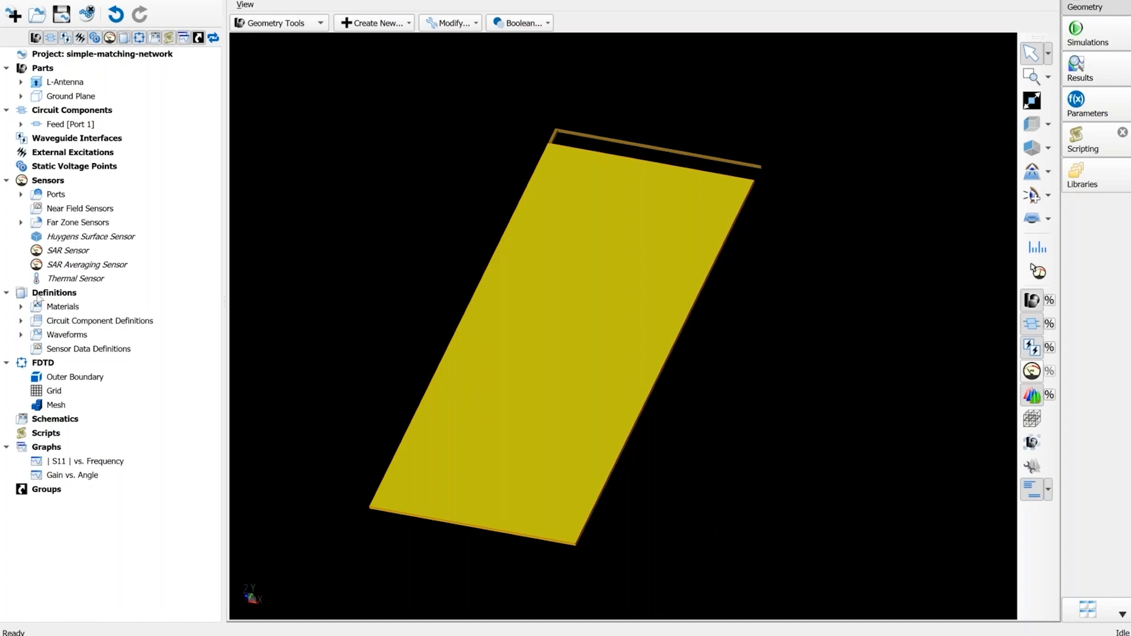
Step: Inspect the feed gap between the L-shaped antenna and the corner of the ground plane
left_click(70, 422)
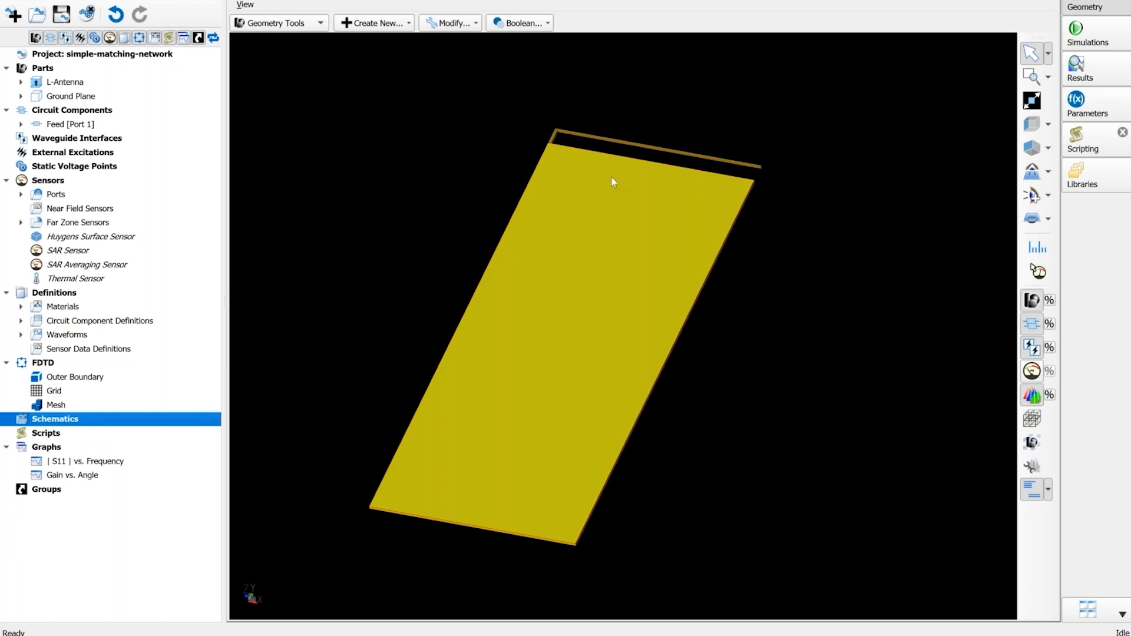
scroll(580, 71, "up", 2)
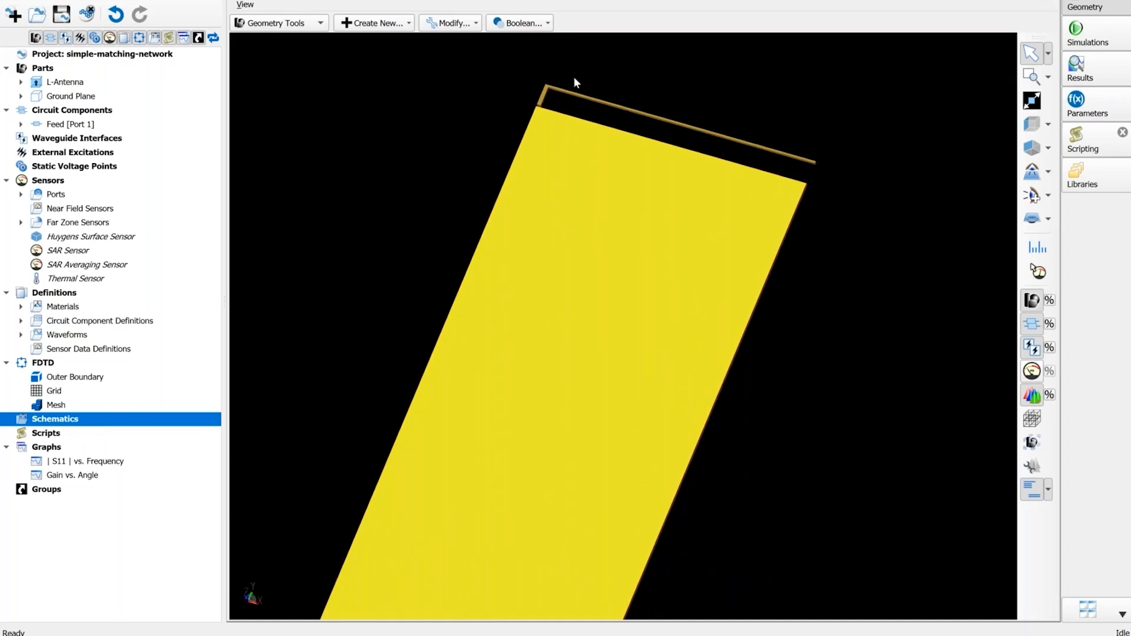
scroll(563, 65, "up", 1)
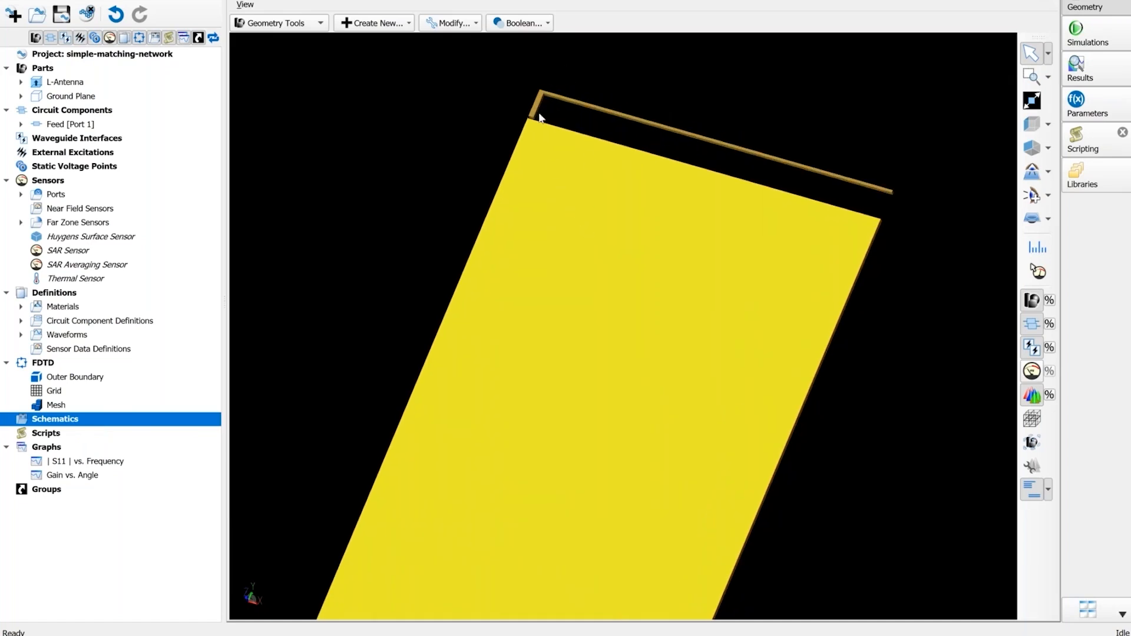
scroll(529, 121, "up", 4)
scroll(524, 150, "up", 4)
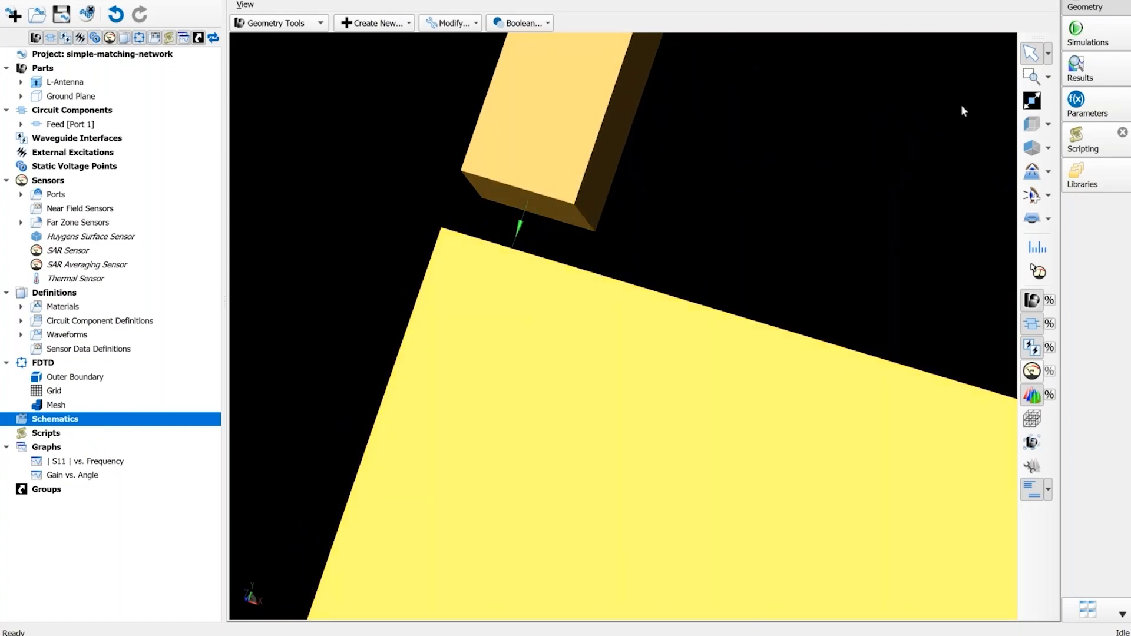
Step: Review the completed FDTD simulation's summary and view the unmatched |S11| vs. Frequency graph
left_click(1076, 36)
left_click(743, 75)
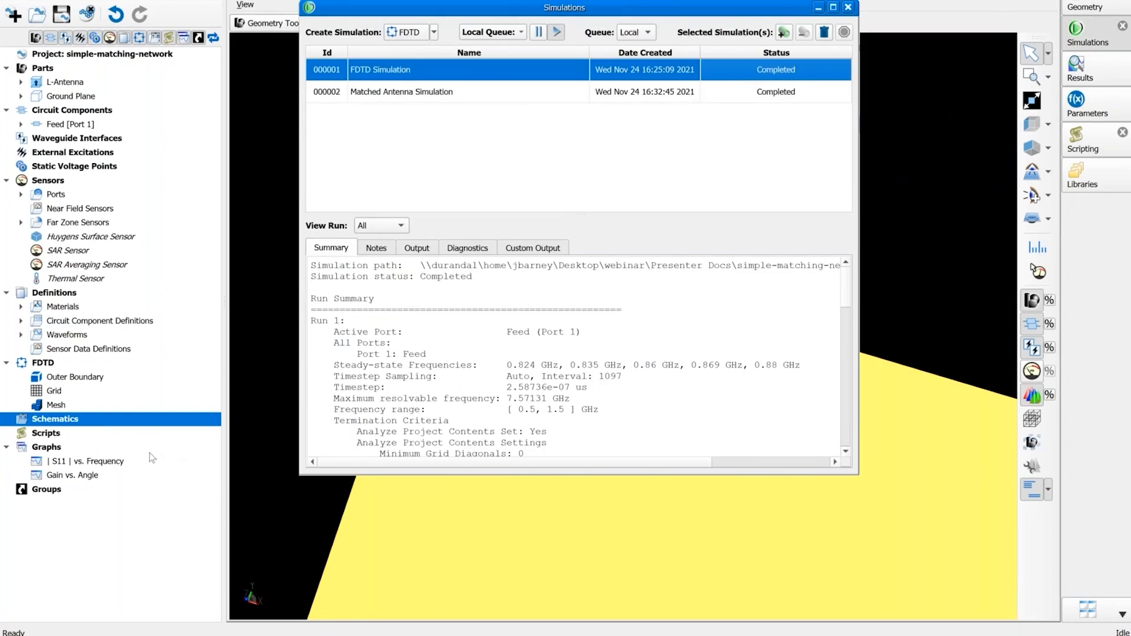
left_click(100, 462)
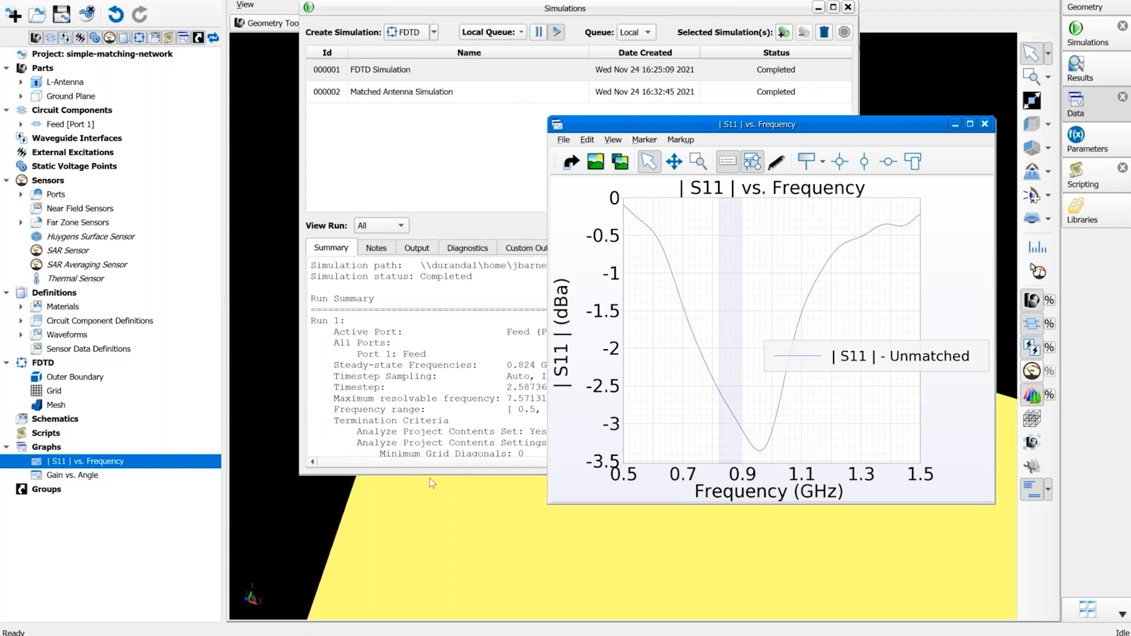
Step: Create a new schematic in the project
left_click(120, 421)
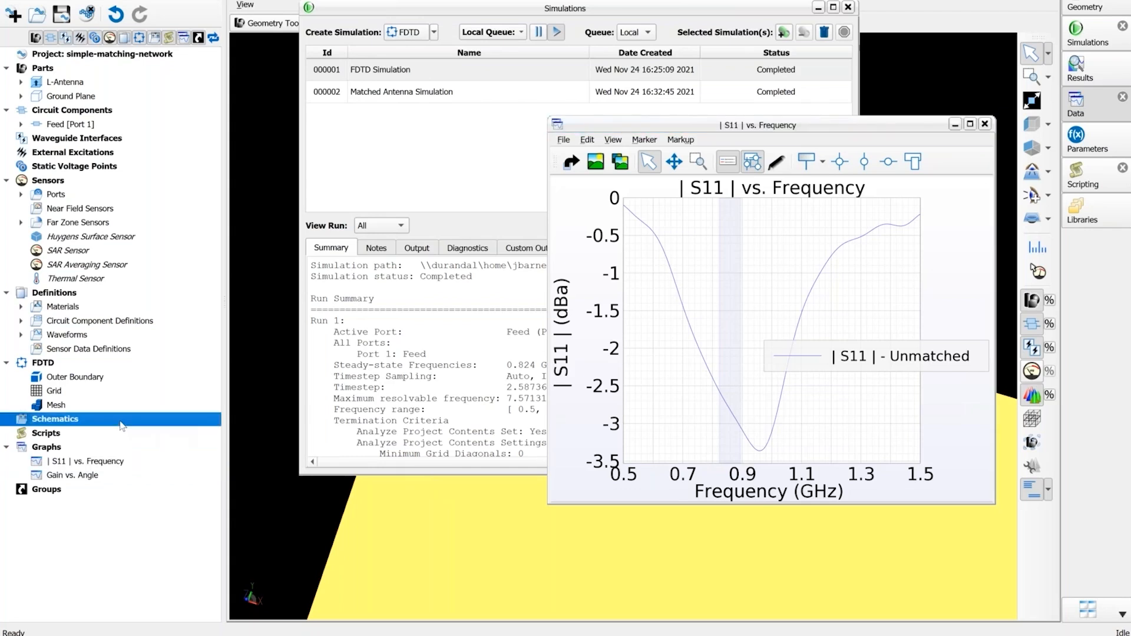
right_click(122, 423)
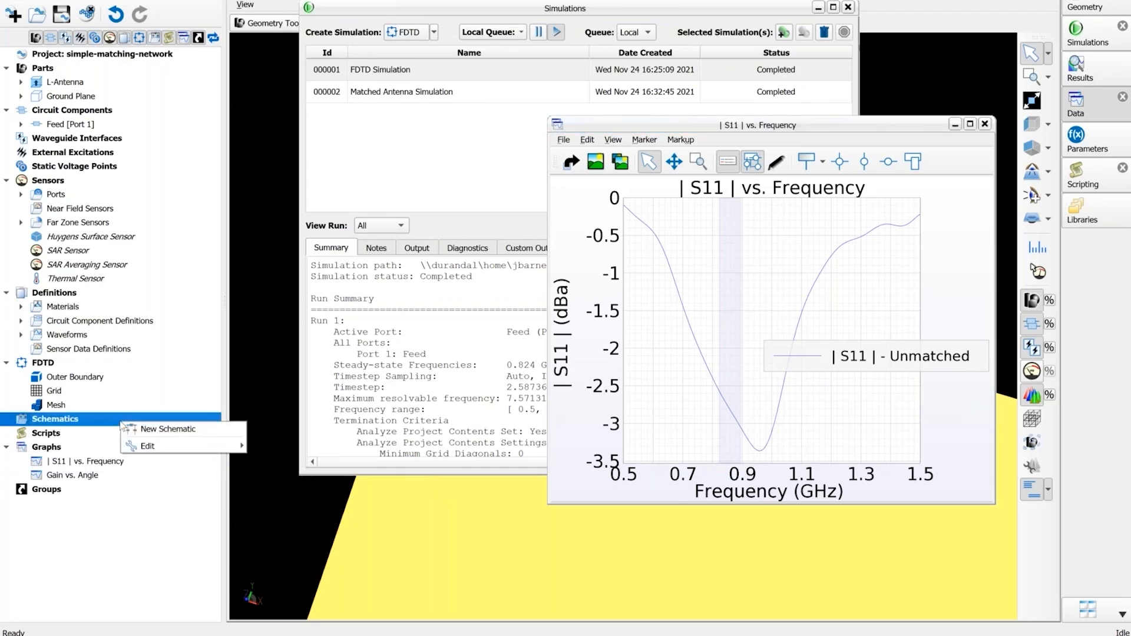
left_click(152, 430)
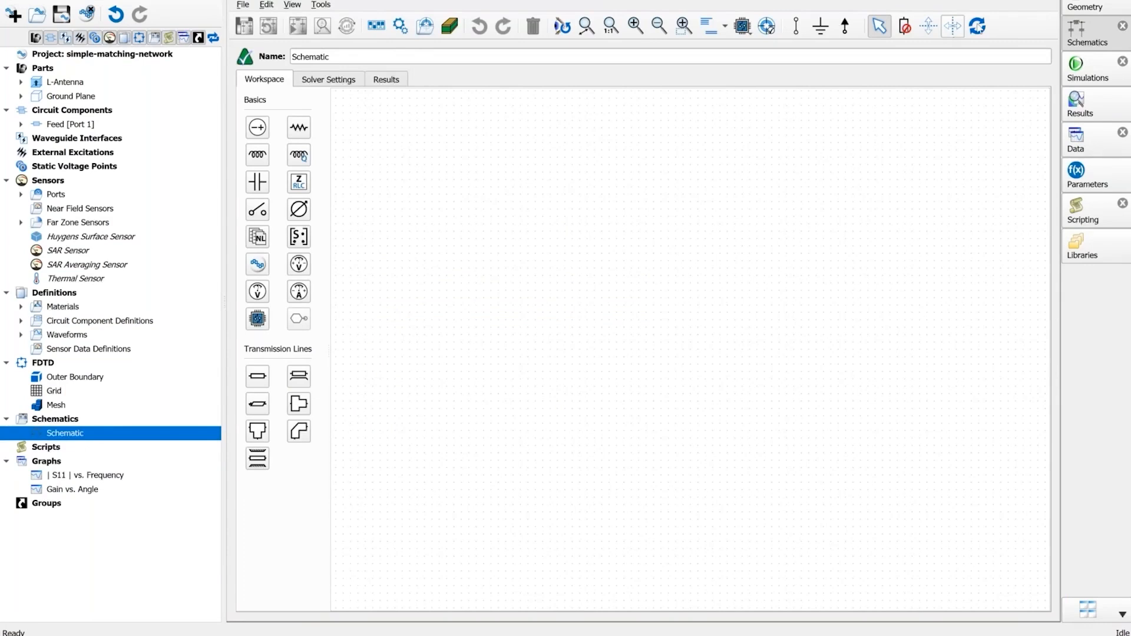
left_click(1033, 0)
left_click_drag(657, 0, 727, 64)
left_click(785, 67)
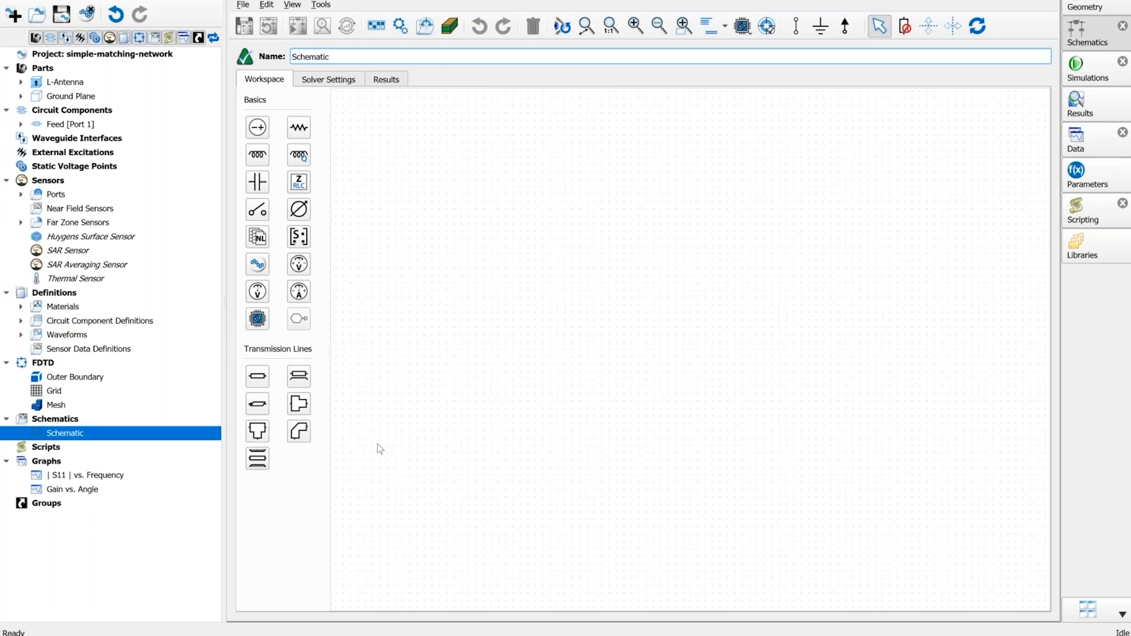
Step: Place two 1 V, 50 ohm voltage sources level with each other at opposite ends of the schematic
left_click(258, 154)
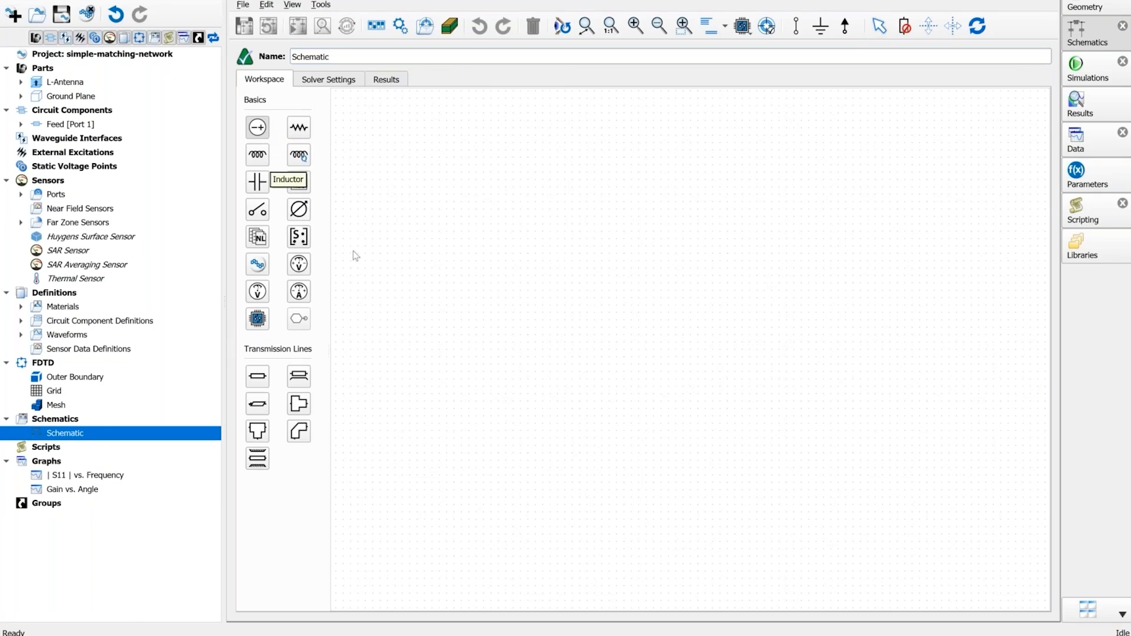
left_click(453, 312)
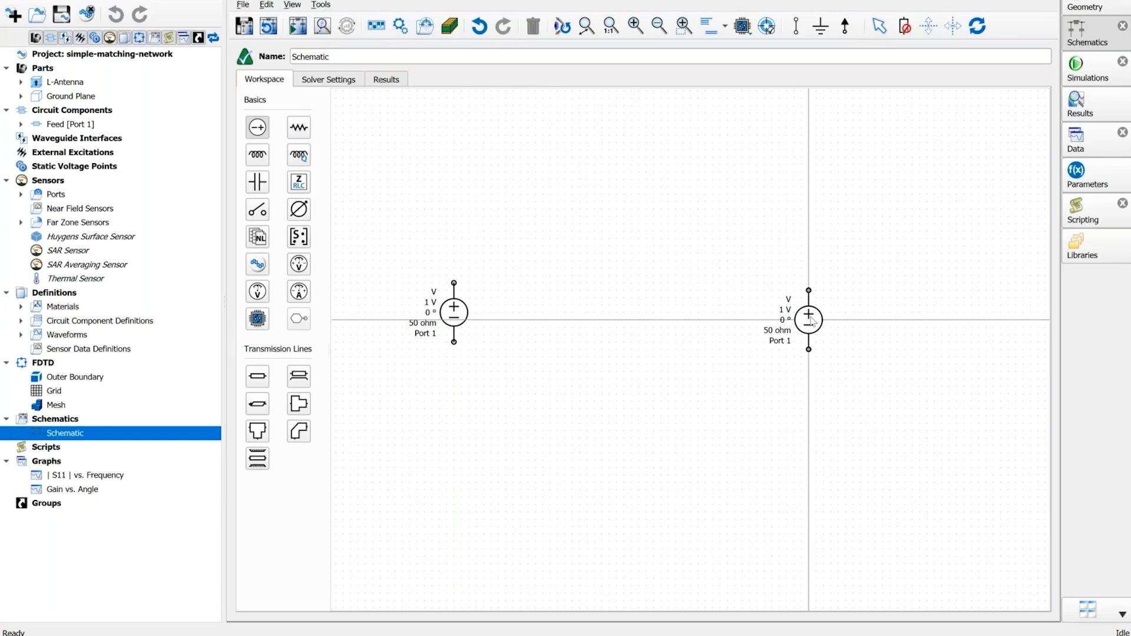
left_click(810, 320)
Step: Place a vertical 10 pF shunt capacitor beside the Port 1 source
left_click(257, 183)
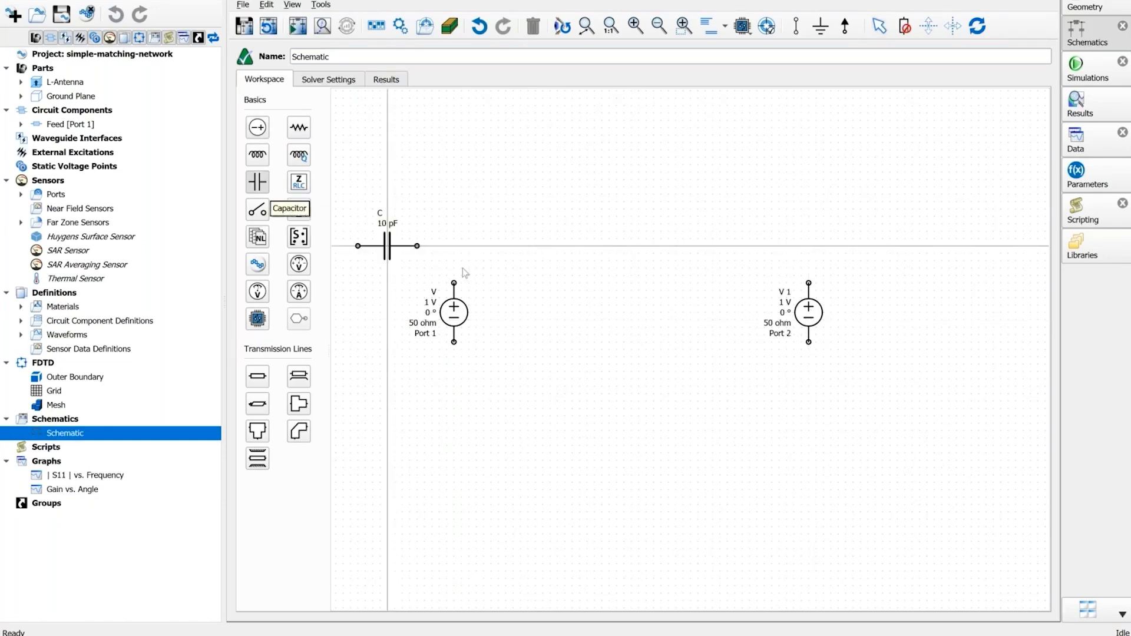
key("r")
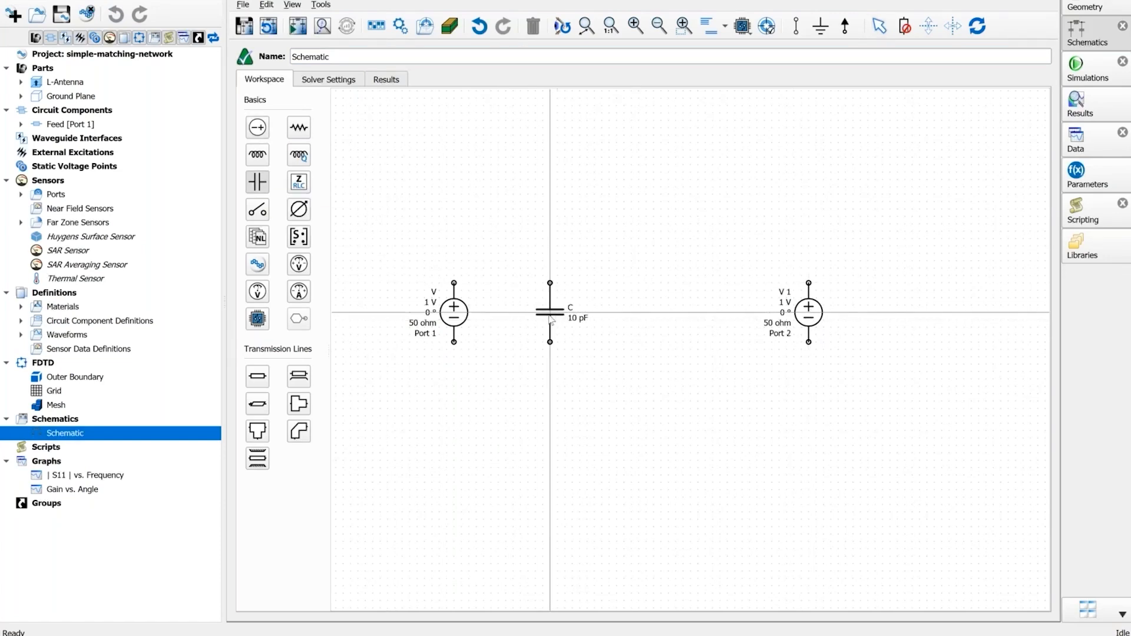
left_click(539, 315)
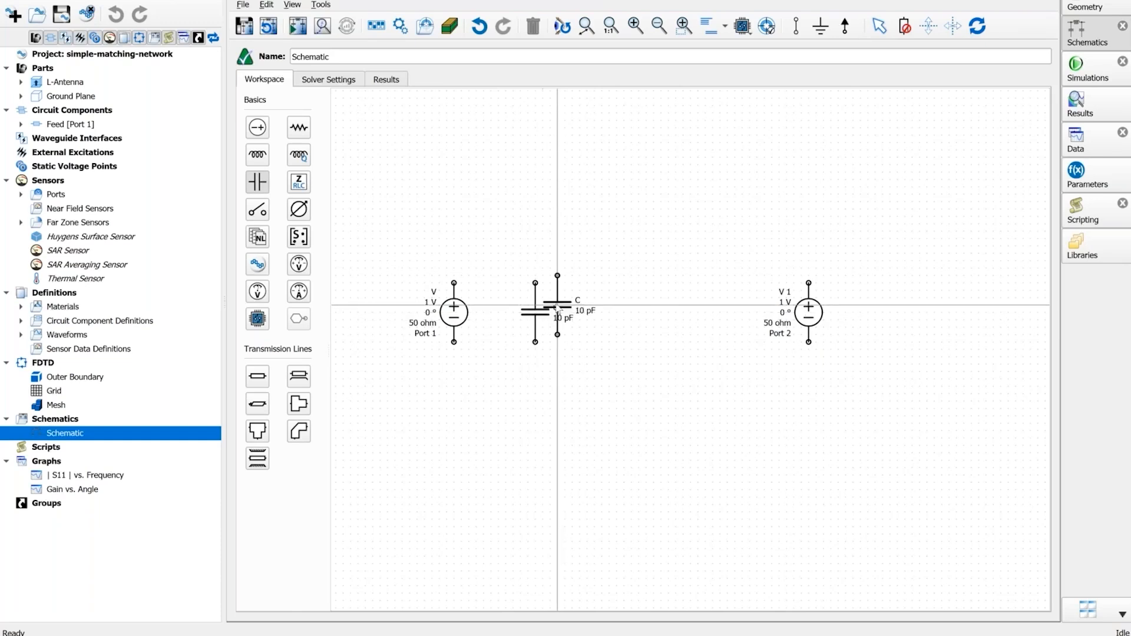
Step: Place two horizontal 10 nH series inductors between the capacitor and the Port 2 source, plus a vertical 10 nH shunt inductor between them
left_click(258, 154)
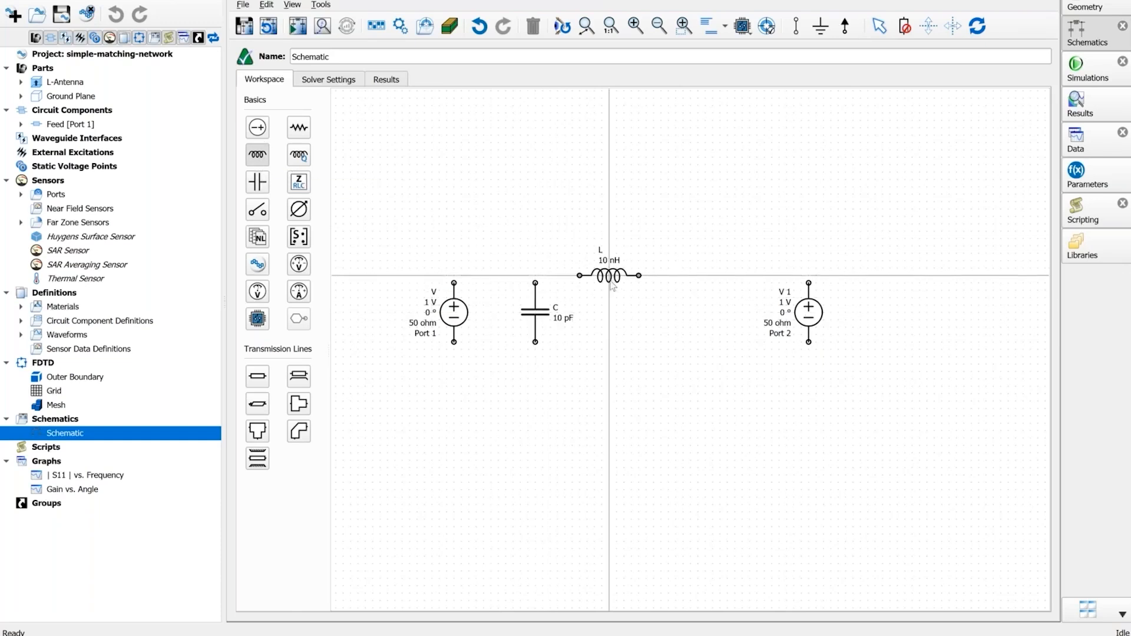
left_click(611, 284)
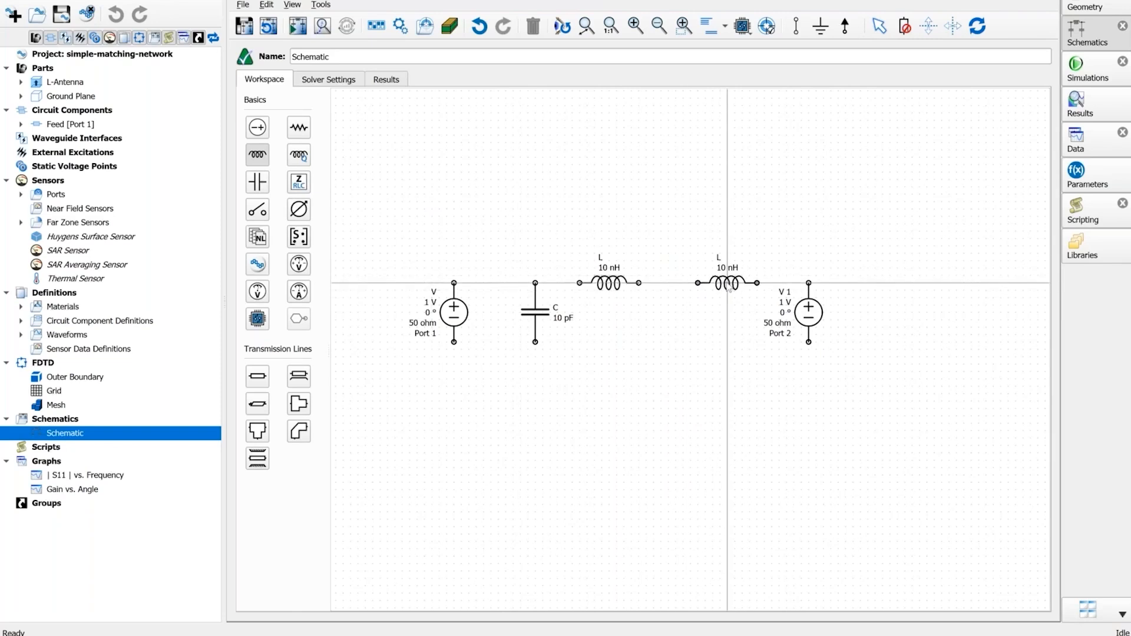
left_click(729, 286)
key("r")
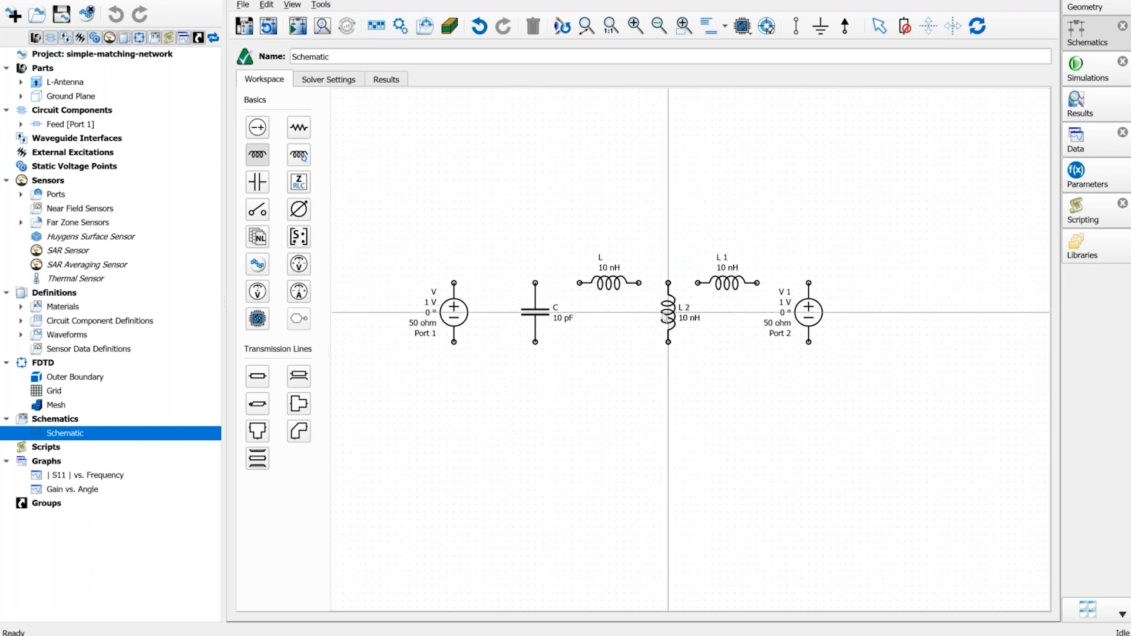
left_click(669, 321)
key("Escape")
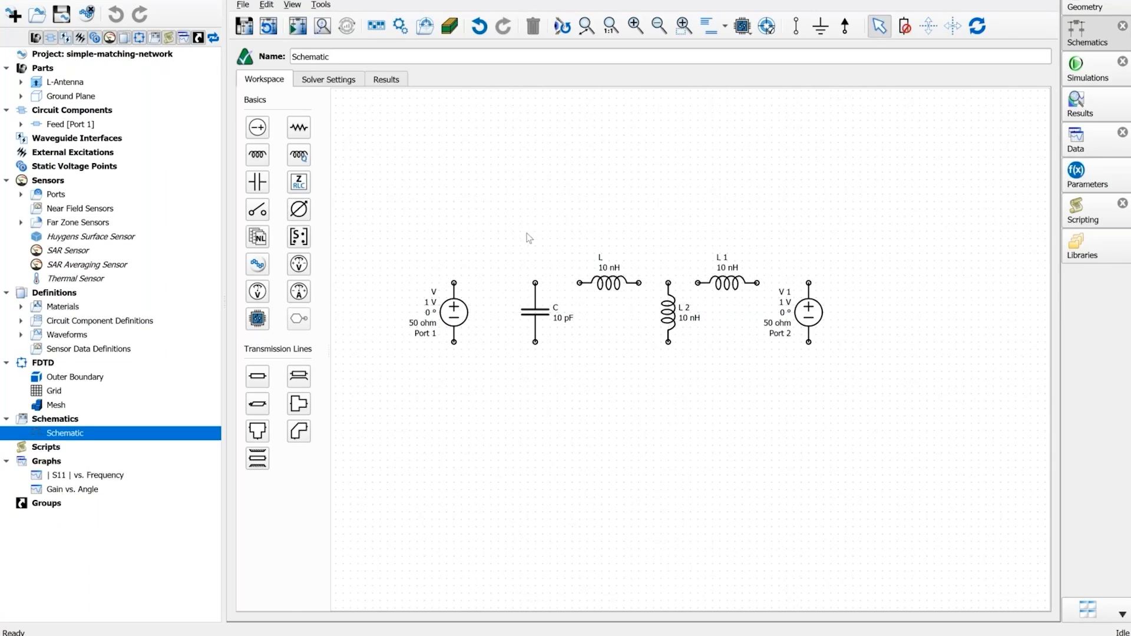
Step: Wire the upper rail from the Port 1 source through the capacitor and inductor terminals to the Port 2 source
key("w")
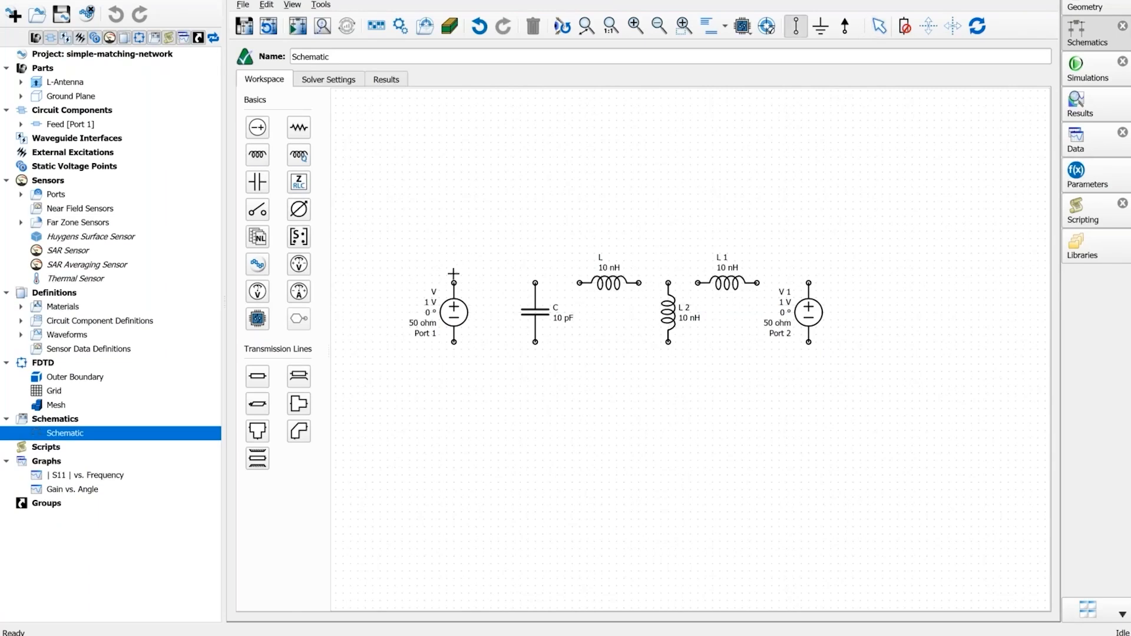
left_click(454, 283)
left_click(579, 283)
left_click(639, 283)
left_click(698, 283)
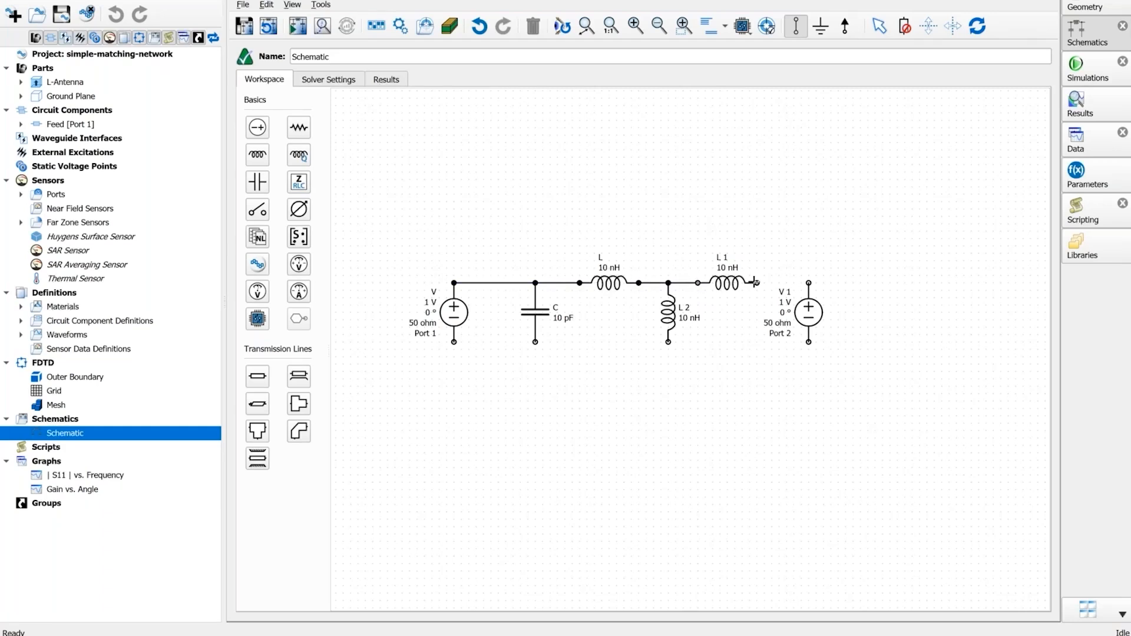
left_click(757, 283)
left_click(808, 282)
Step: Wire the lower terminals of both sources, the capacitor and the shunt inductor together, and ground that rail beneath the capacitor
left_click(808, 341)
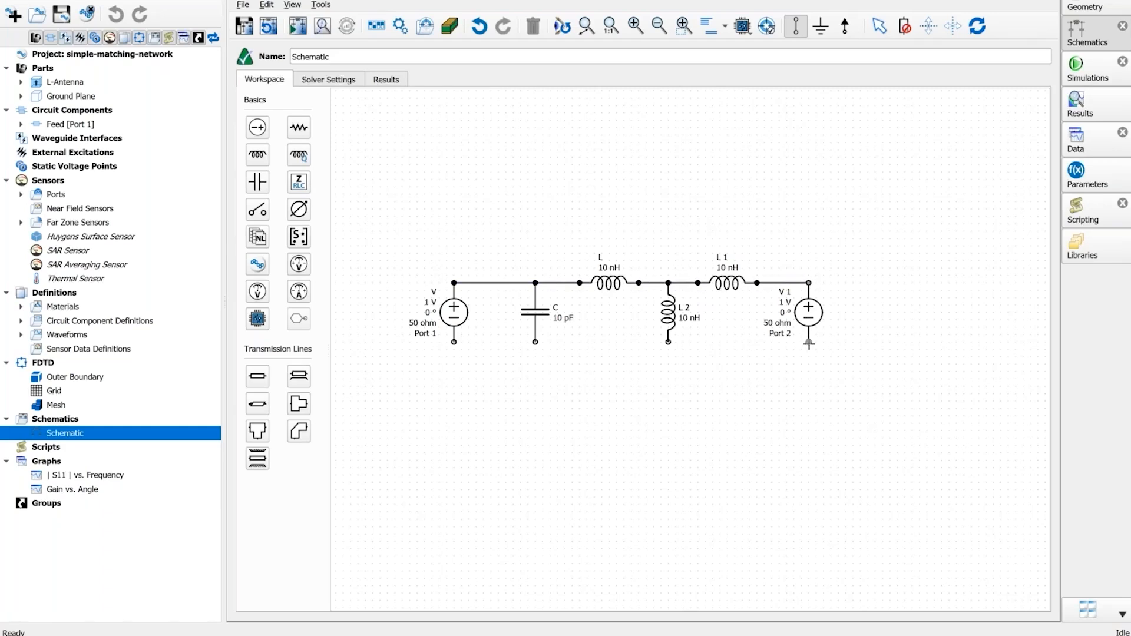
left_click(455, 342)
key("Escape")
key("g")
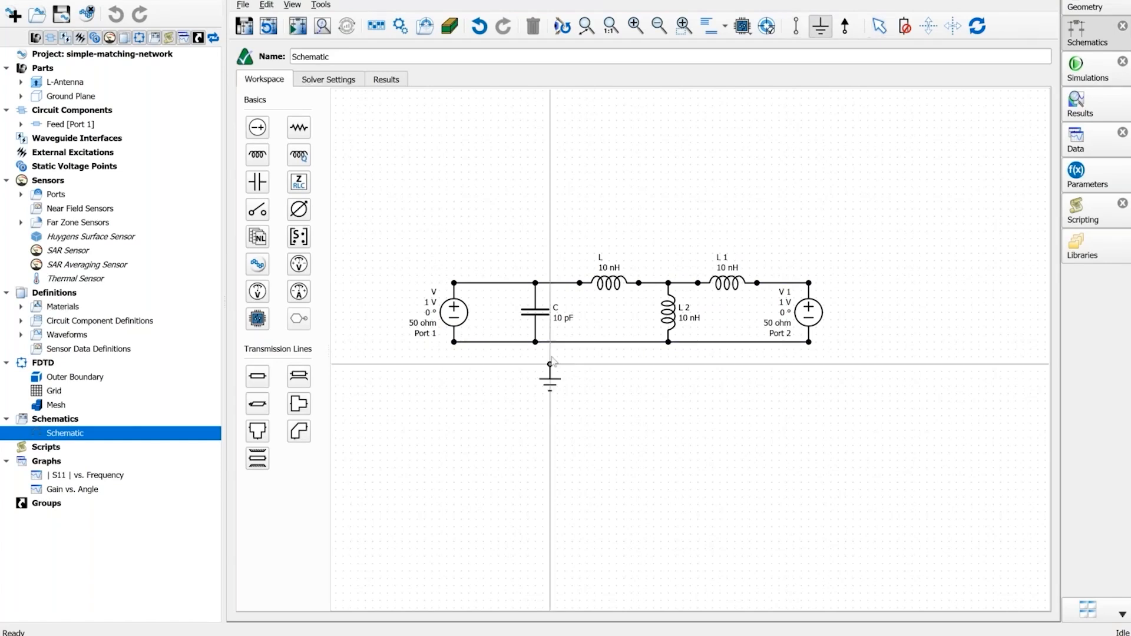
left_click(553, 384)
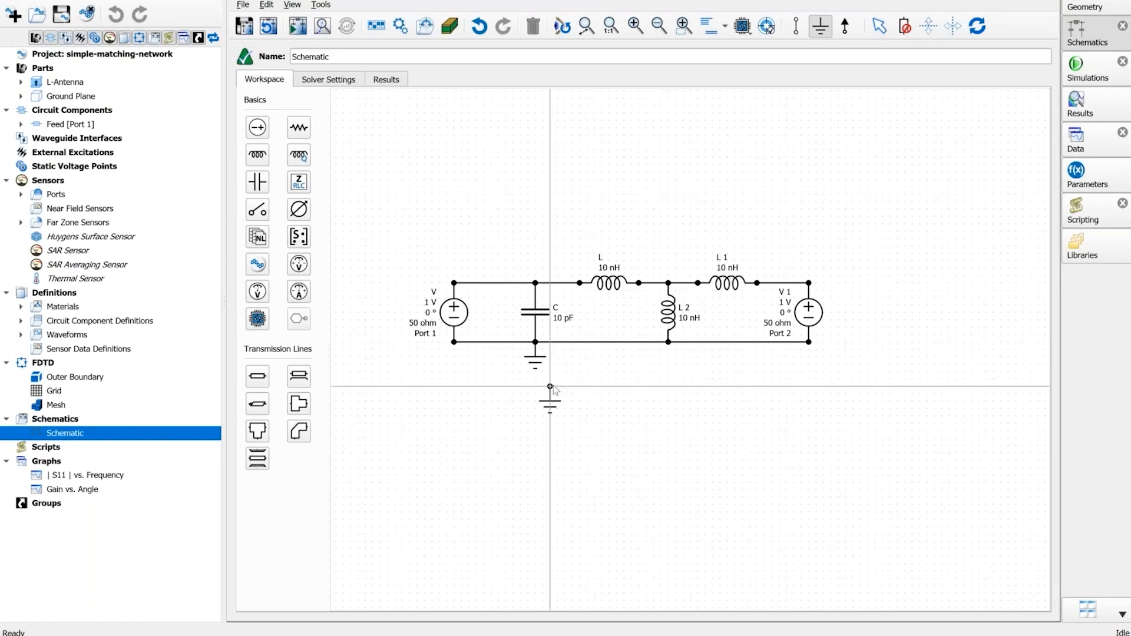
key("Escape")
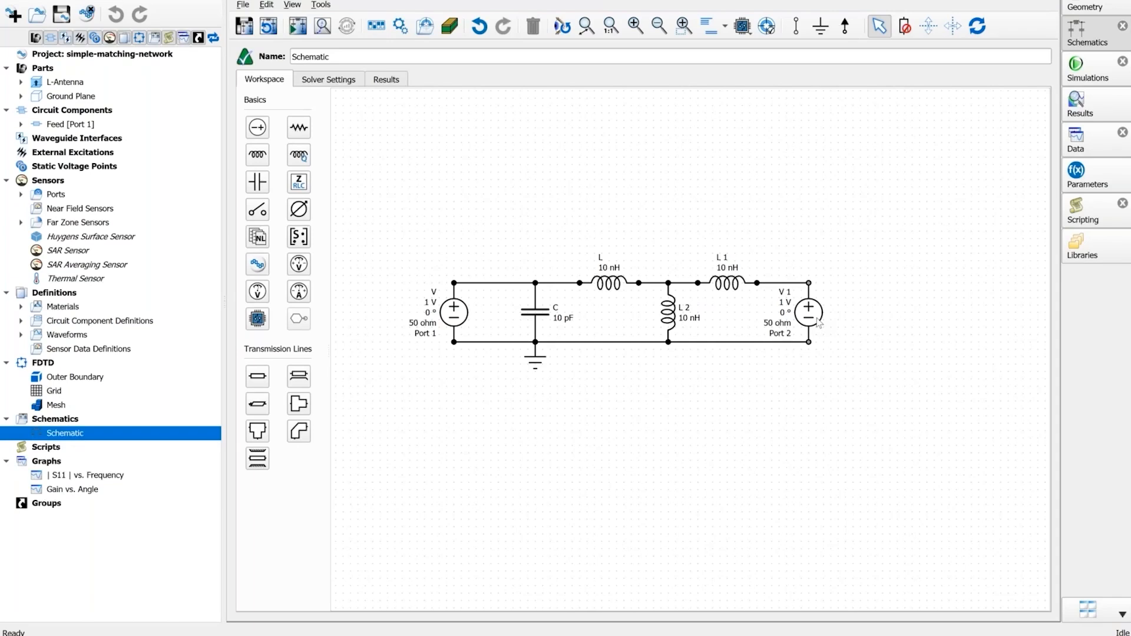
Step: Run the schematic analysis and open its list of results
left_click(301, 34)
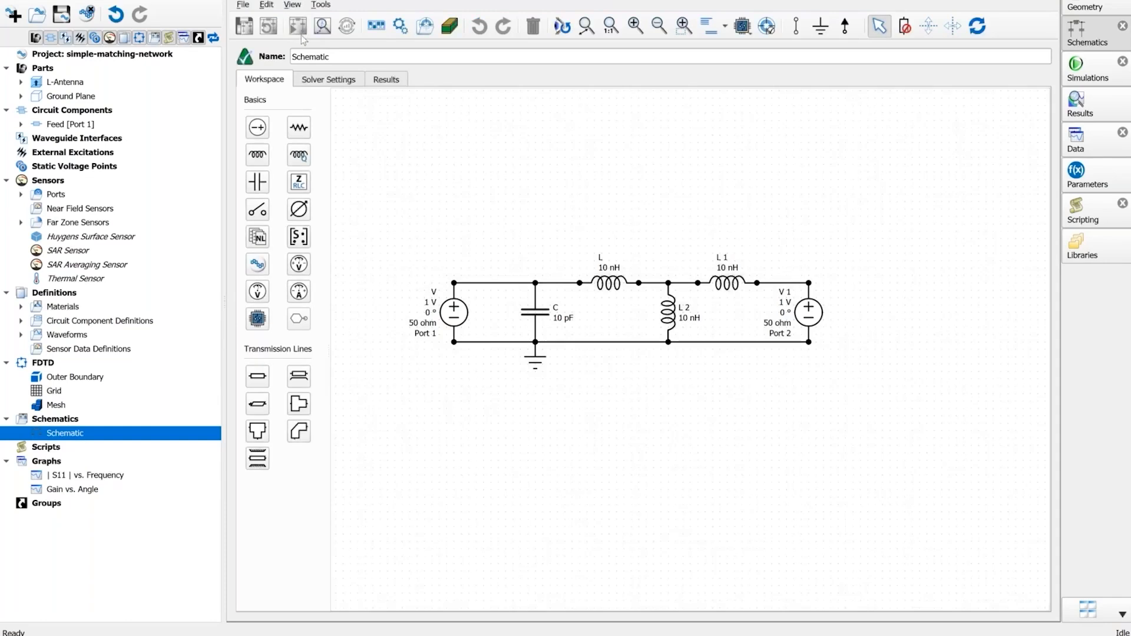
left_click(386, 80)
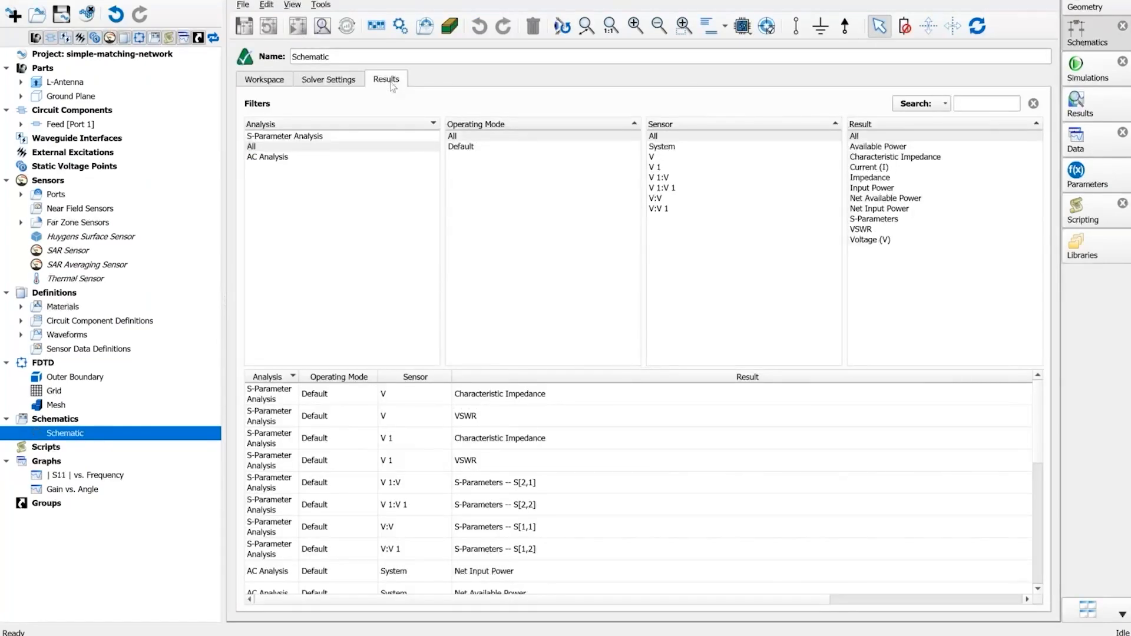